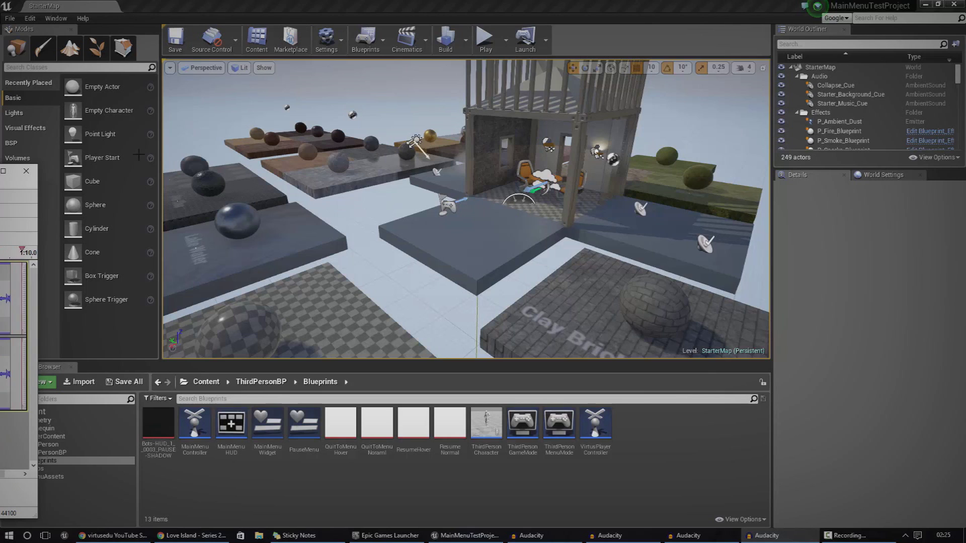
Drag the Audacity window off the left screen edge to uncover the Content Browser.
drag(10, 171, 0, 171)
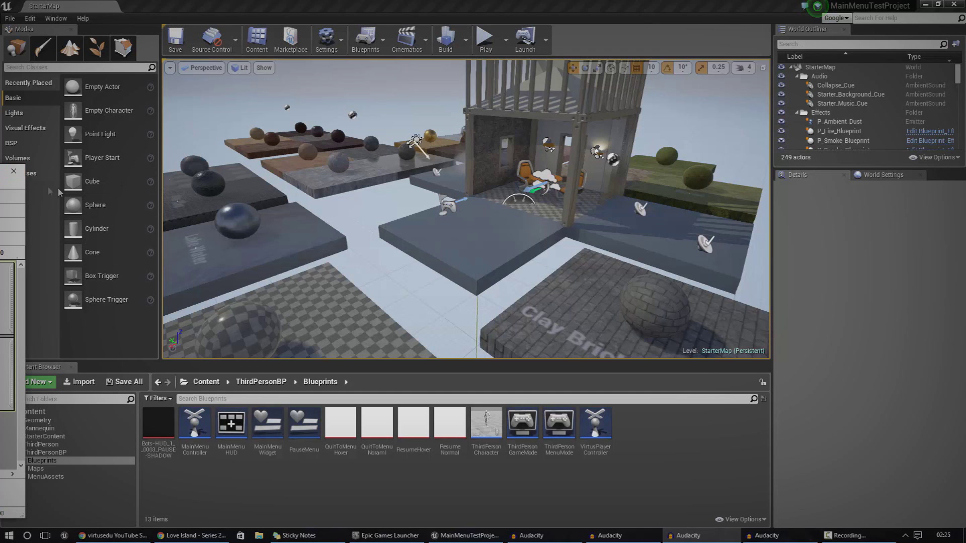
Fly the viewport camera back to an overview of the glass house and material platforms.
click(14, 171)
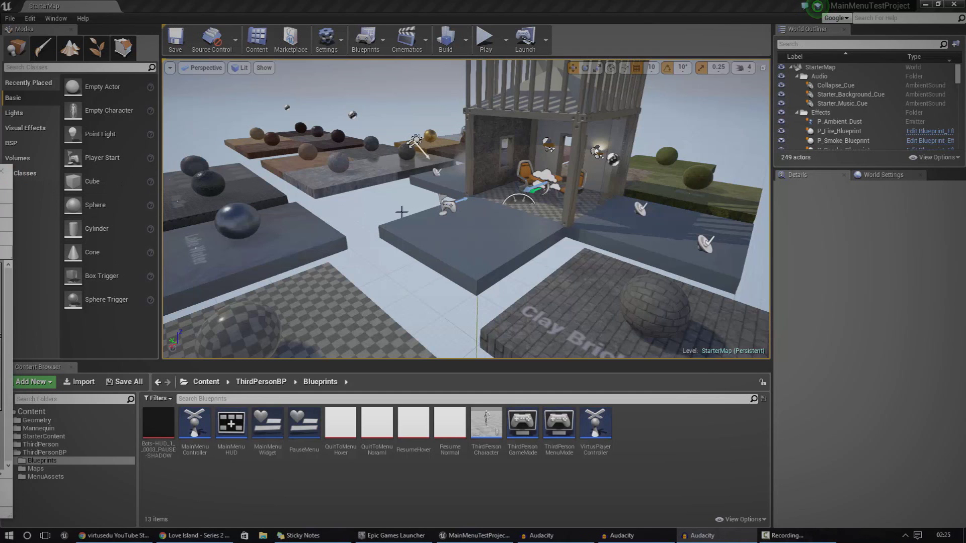
right_drag(402, 211, 425, 226)
right_drag(526, 233, 515, 228)
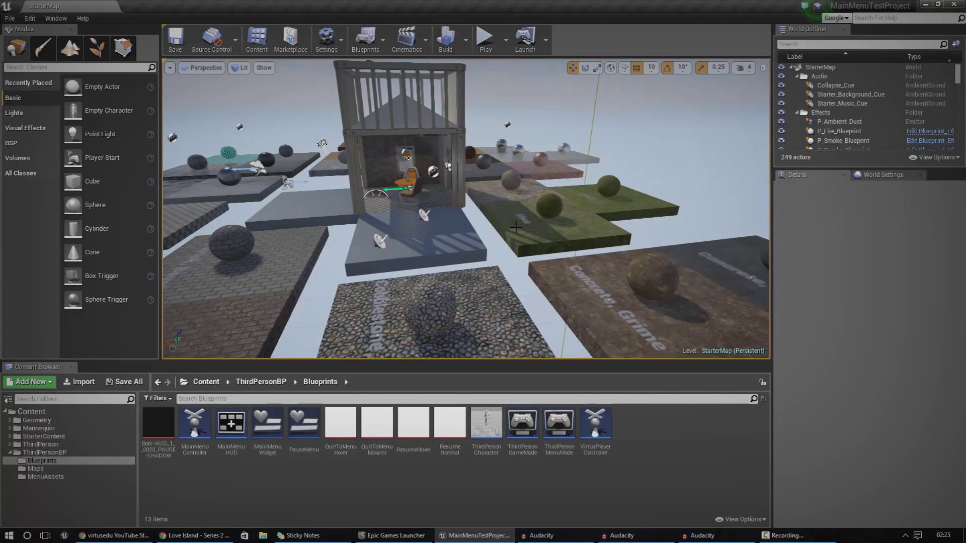
Play in editor, run the mannequin across the sphere, gold and wooden platforms, then stop with Esc.
click(486, 39)
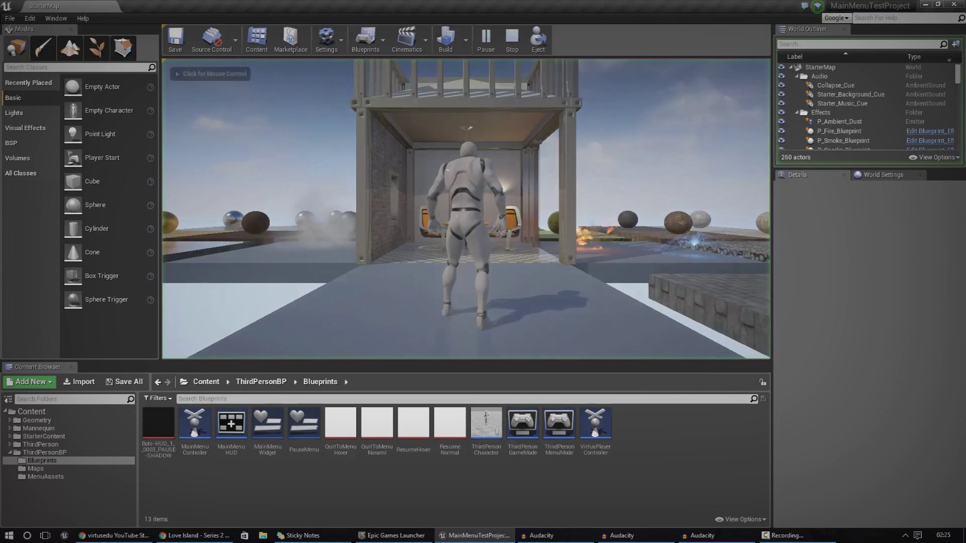
click(466, 209)
key(w)
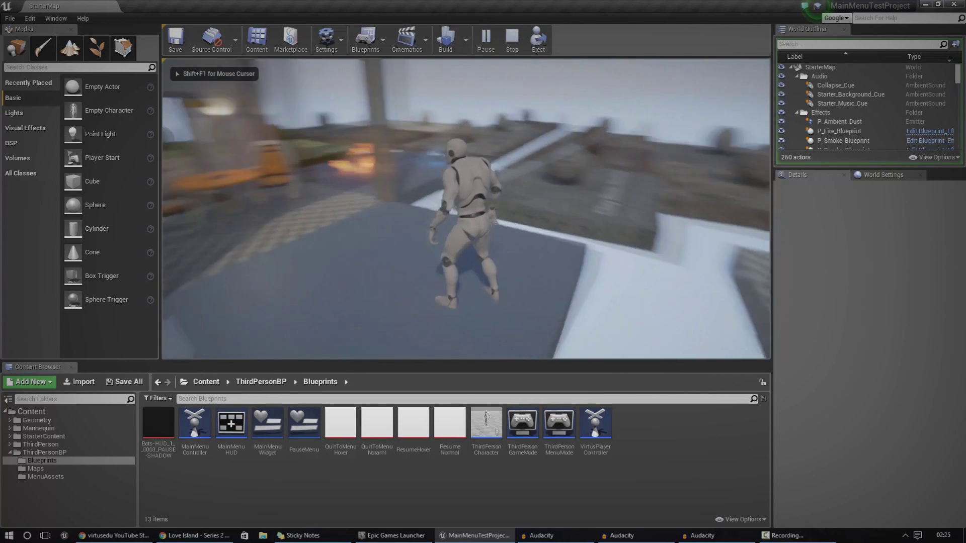
key(w)
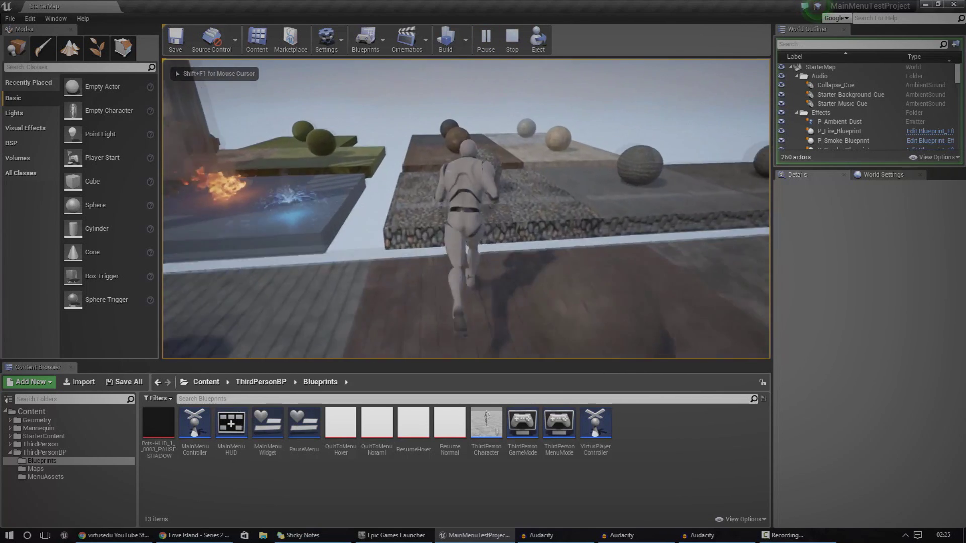
key(w)
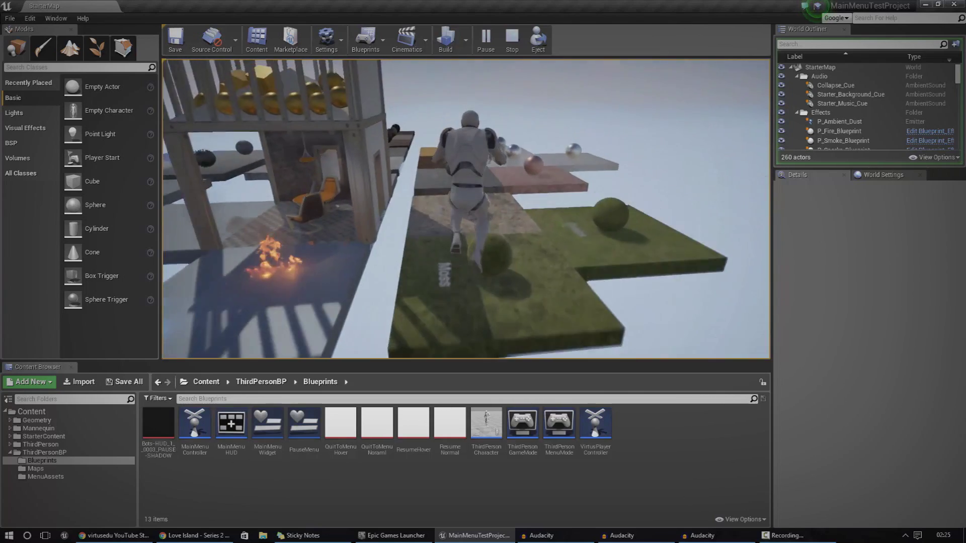
key(w)
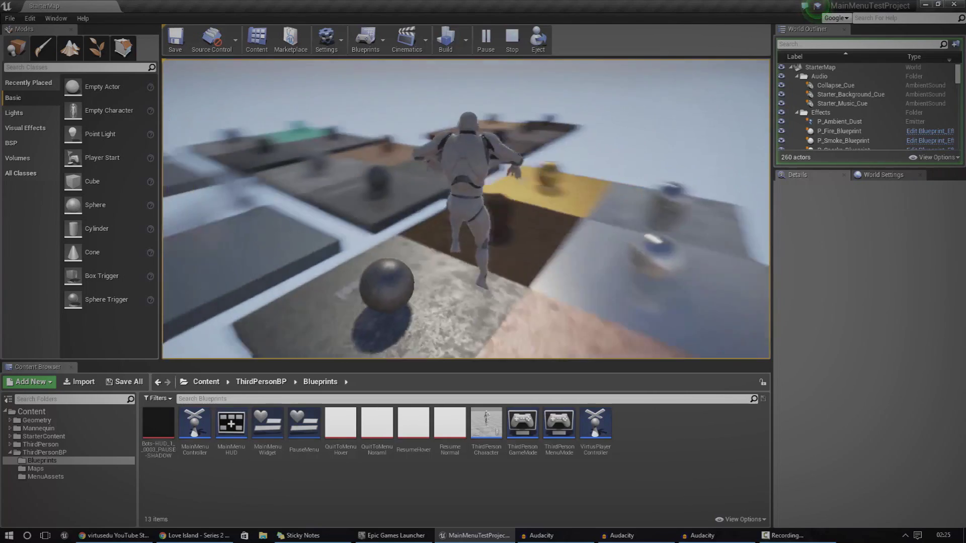
key(w)
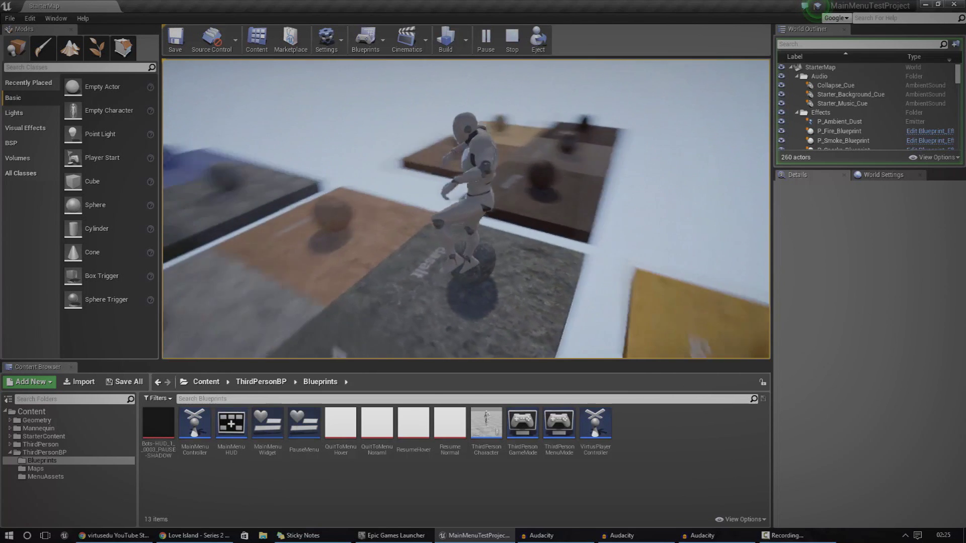
key(w)
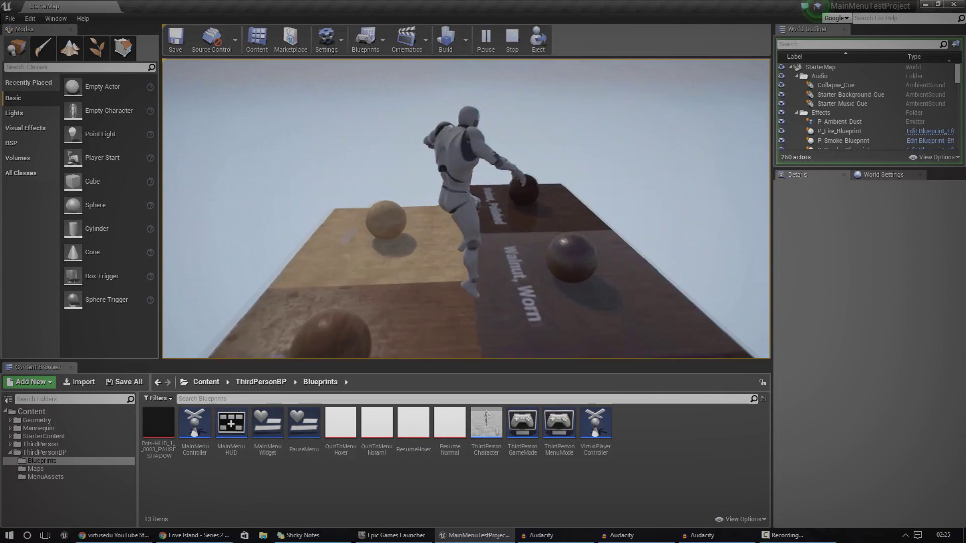
key(Escape)
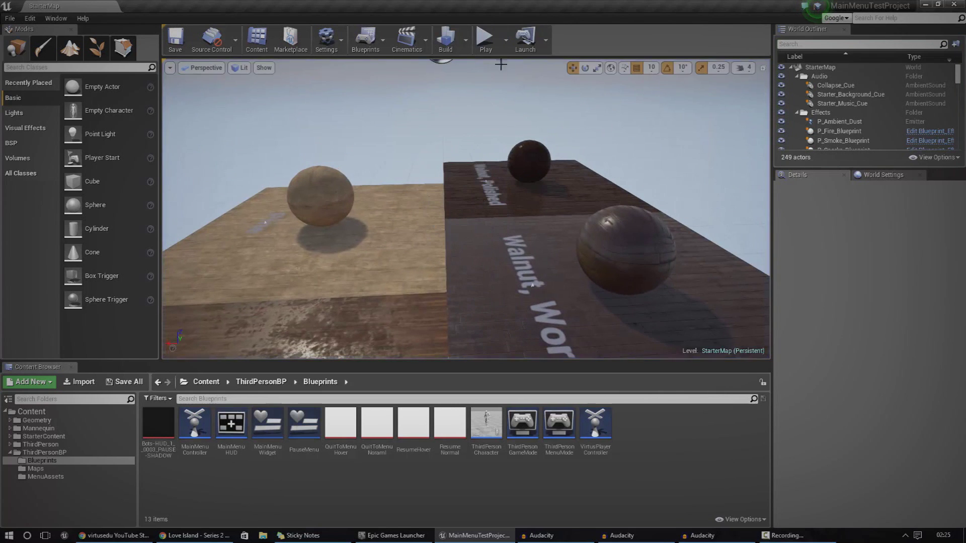
Look through the Build menu options and run Build Lighting Only.
click(506, 40)
click(507, 48)
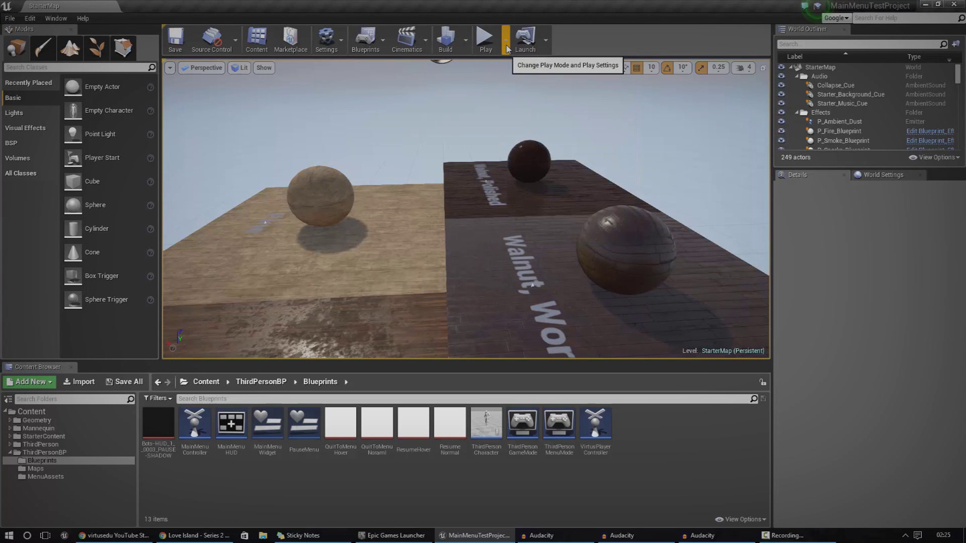
click(466, 41)
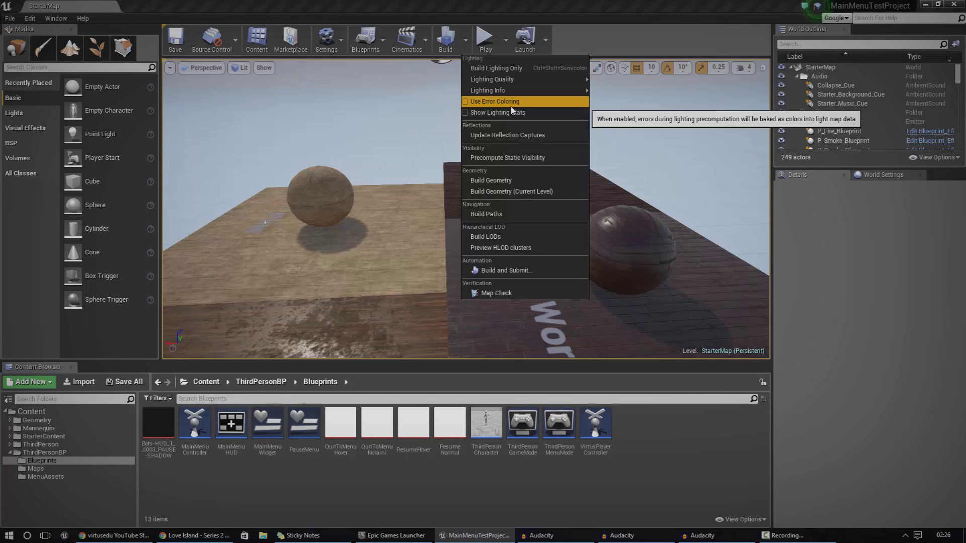
mouse_move(503, 78)
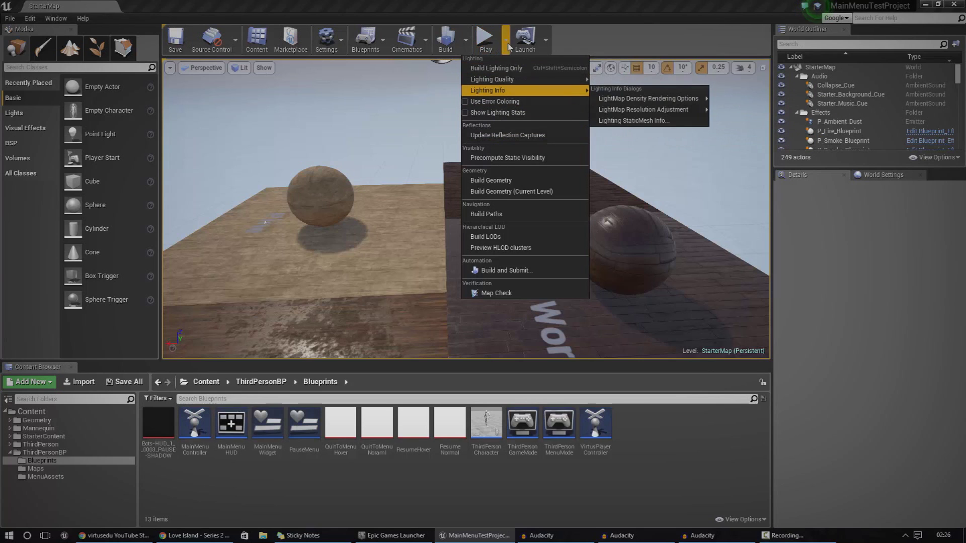
click(466, 46)
click(466, 46)
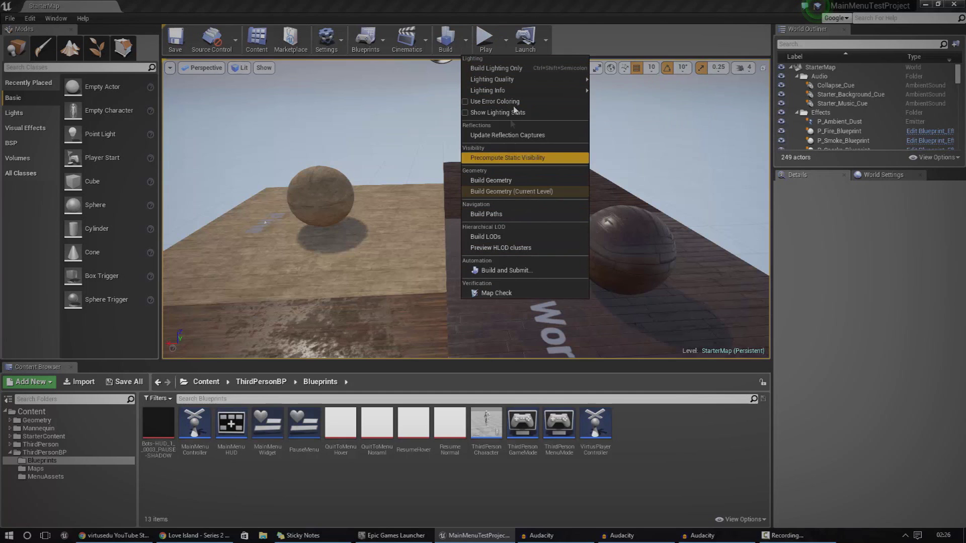
click(518, 70)
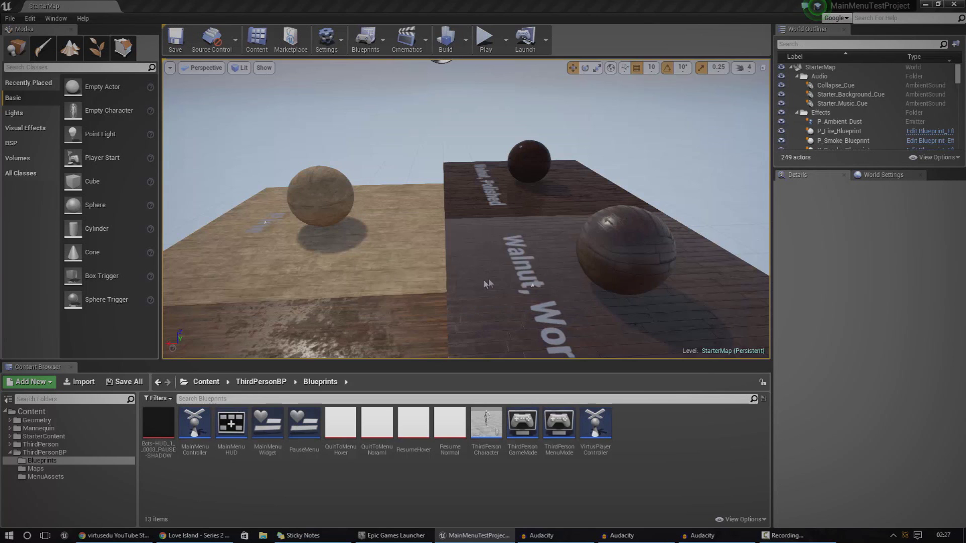
Fly around the level during the lighting build and select the wooden floor Floor_41.
right_drag(532, 285, 378, 241)
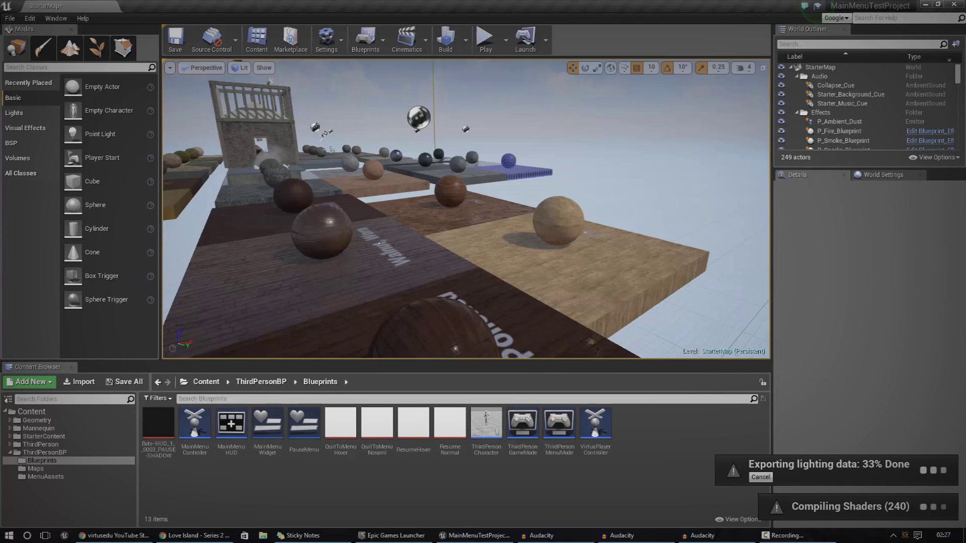
key(alt+Tab)
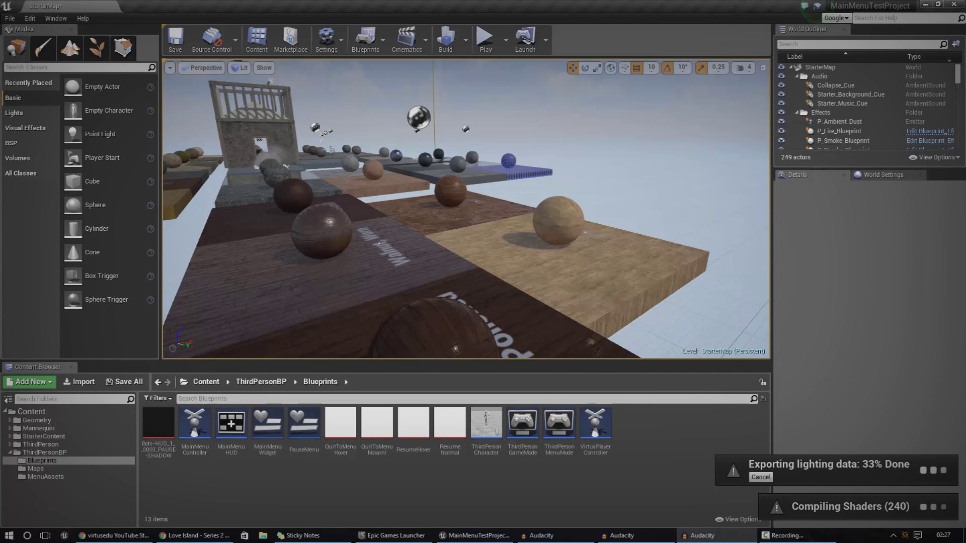
right_drag(453, 201, 433, 202)
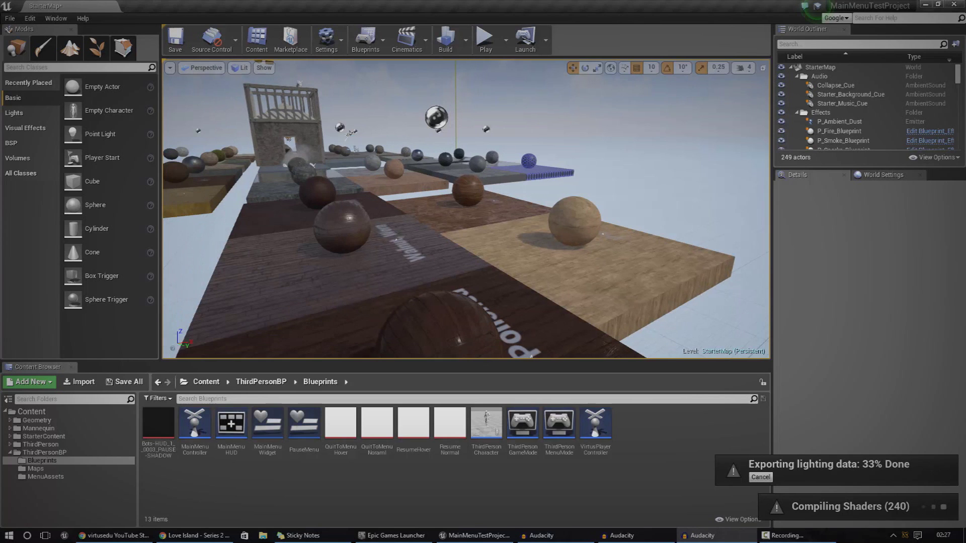
click(604, 282)
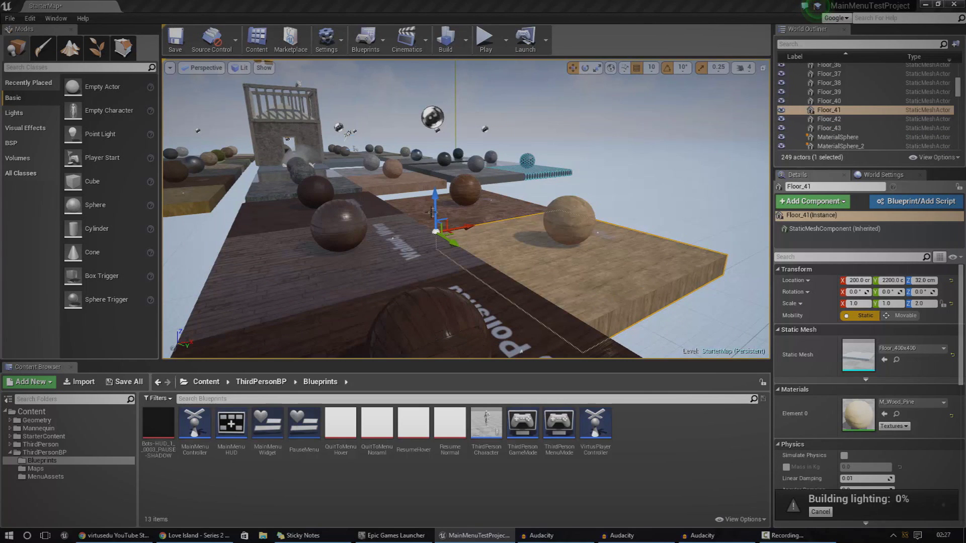
Open Packaging Settings from the File > Package Project submenu.
click(11, 18)
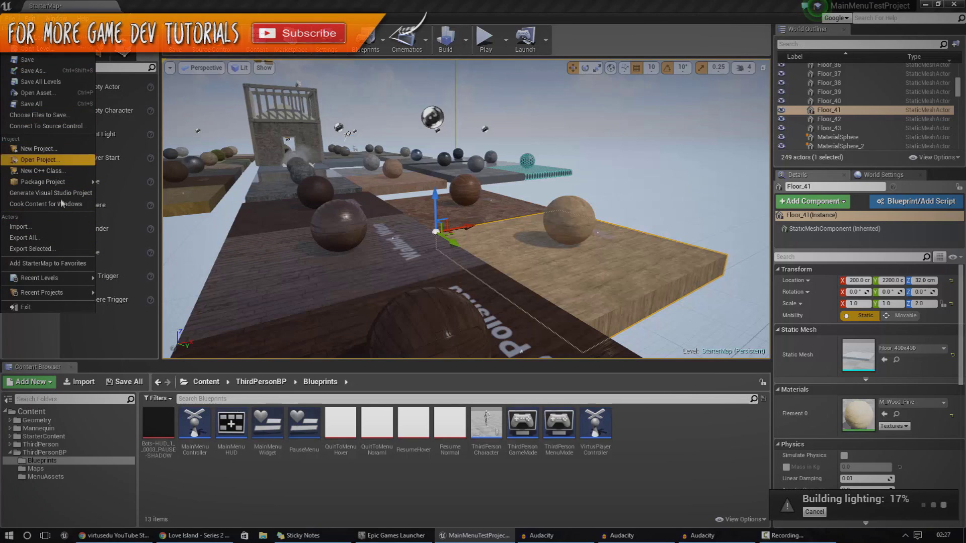
mouse_move(60, 186)
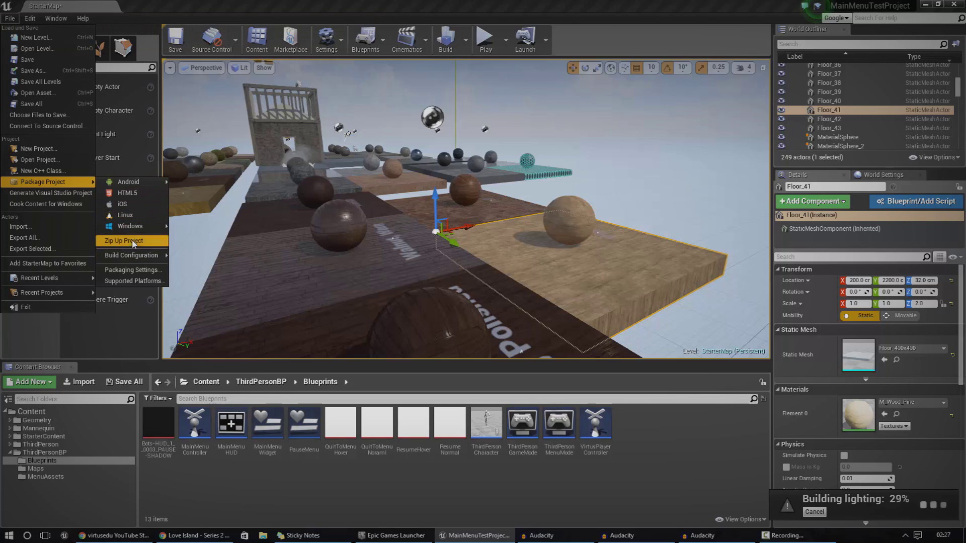
click(134, 274)
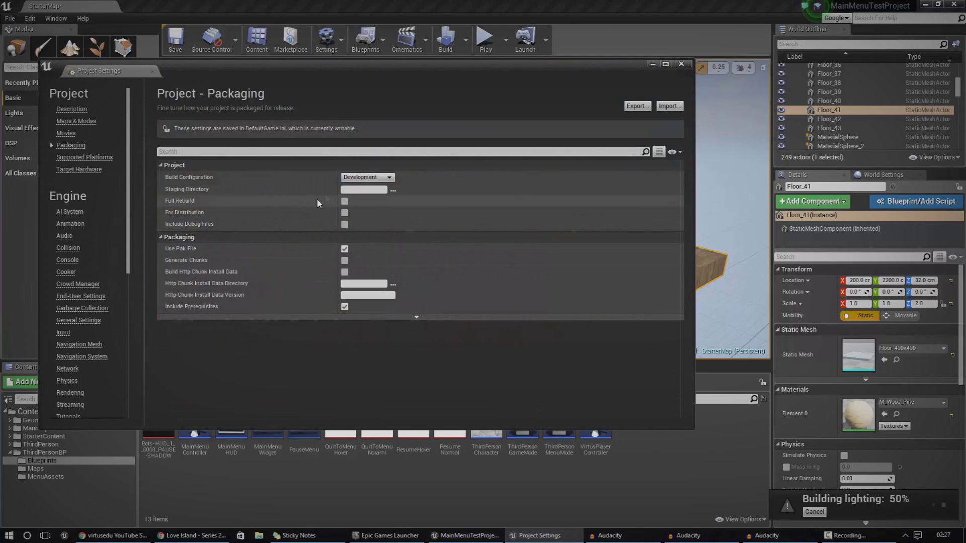
Go to the Supported Platforms page and turn off All Platforms.
drag(556, 76, 643, 100)
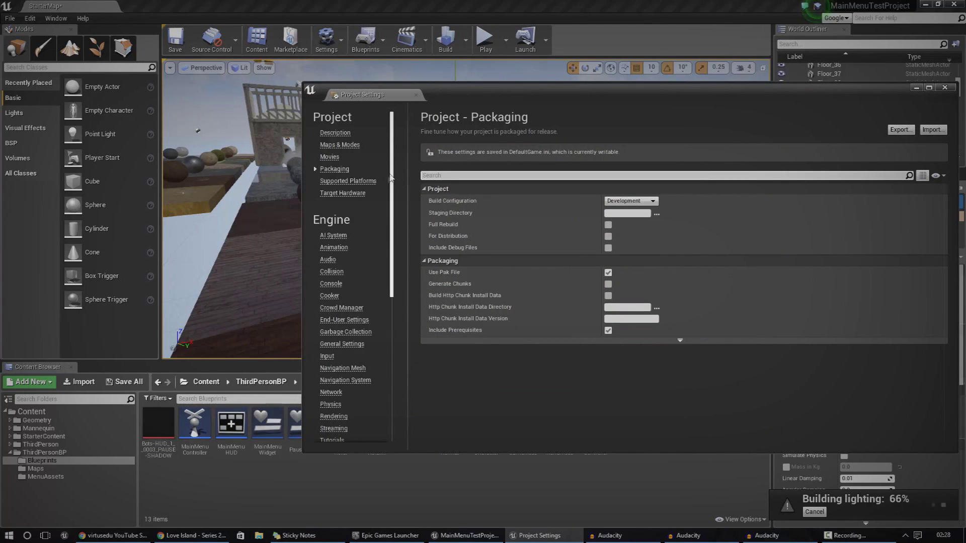
click(360, 181)
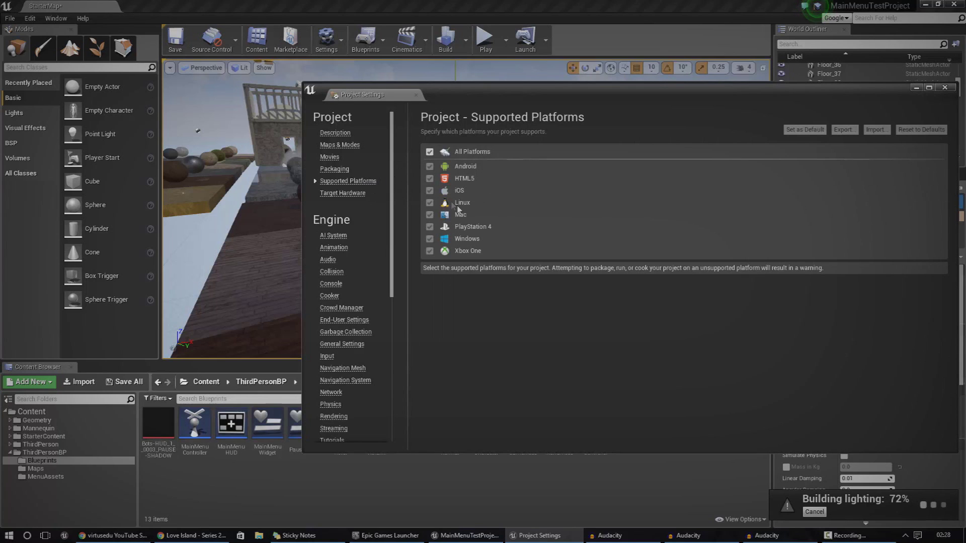
click(429, 152)
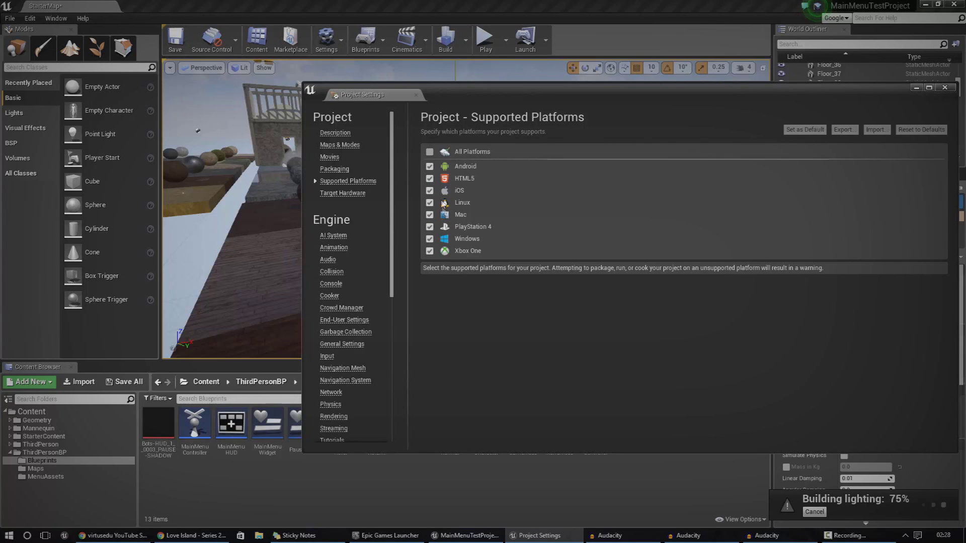
Uncheck Xbox One, PlayStation 4, Mac, Linux, iOS, HTML5 and Android, leaving only Windows checked.
click(429, 251)
click(429, 227)
click(429, 215)
click(429, 203)
click(429, 191)
click(429, 179)
click(429, 166)
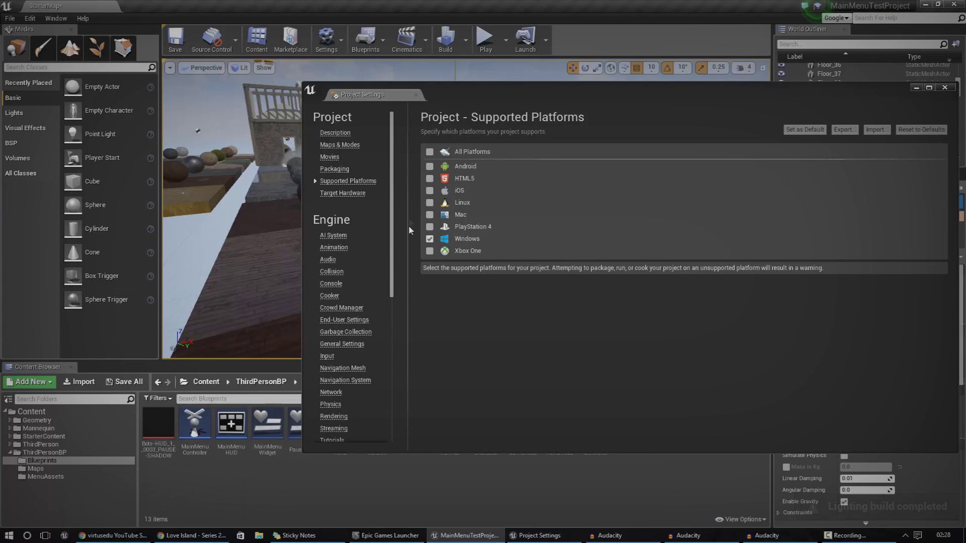
click(430, 239)
click(430, 240)
Switch the Packaging Build Configuration to Shipping and tick Full Rebuild.
click(342, 169)
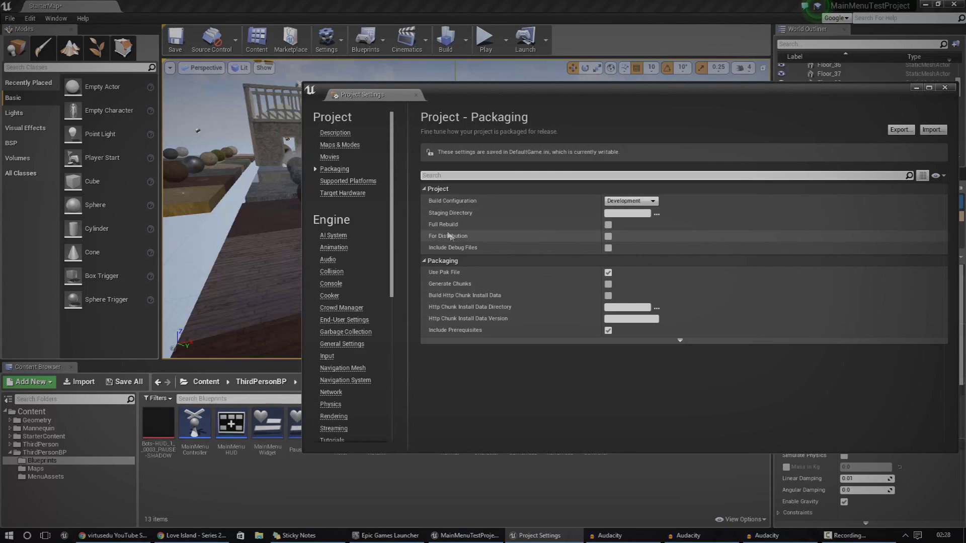
click(623, 201)
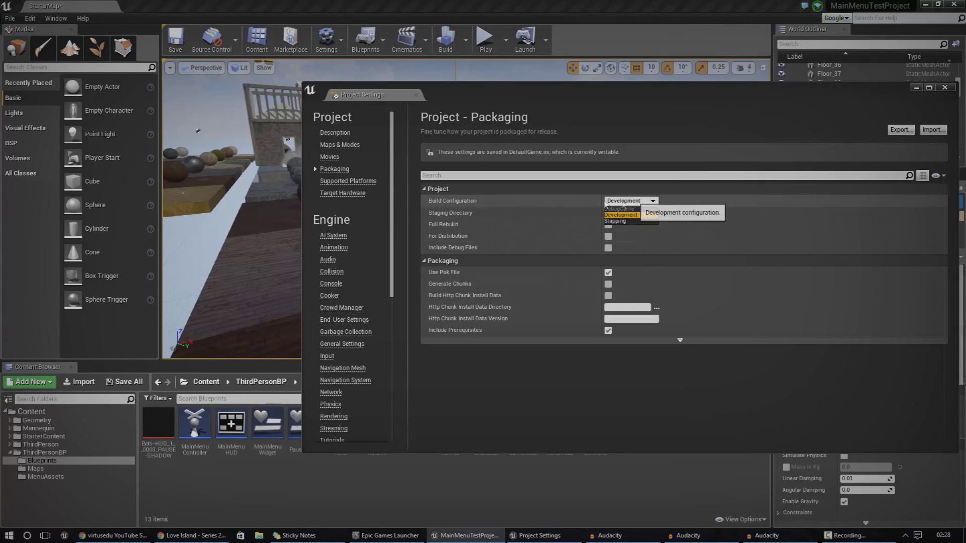
click(636, 220)
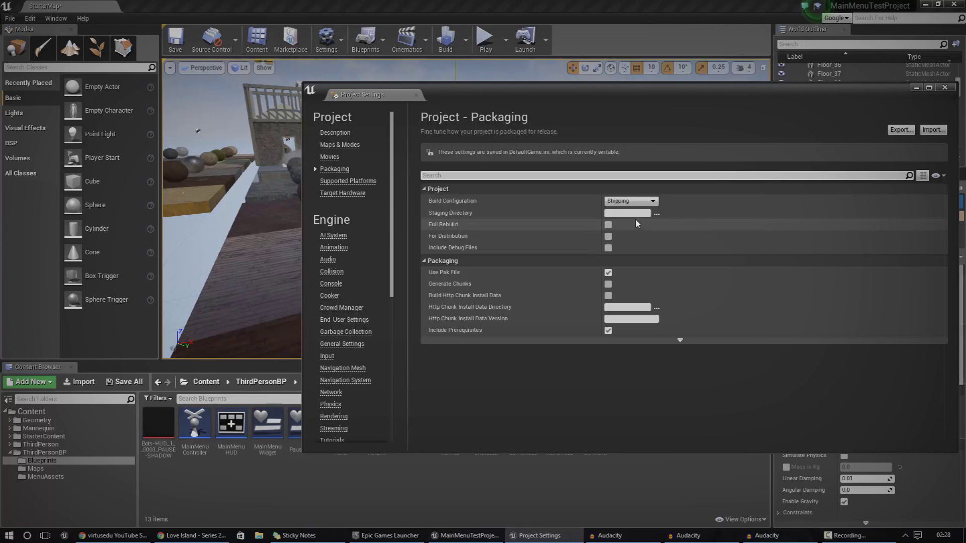
click(608, 224)
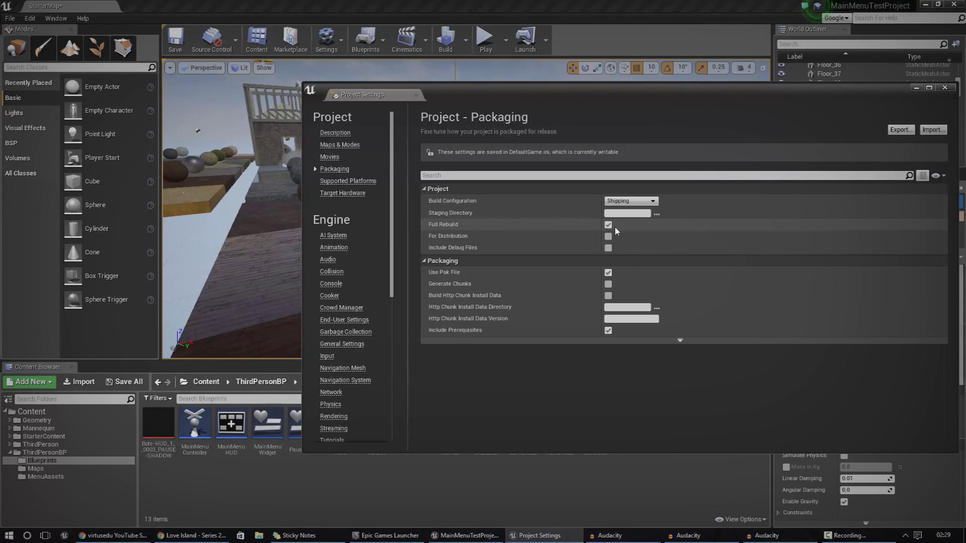
Glance at the play mode options, then reconfirm Shipping as the build configuration.
click(465, 40)
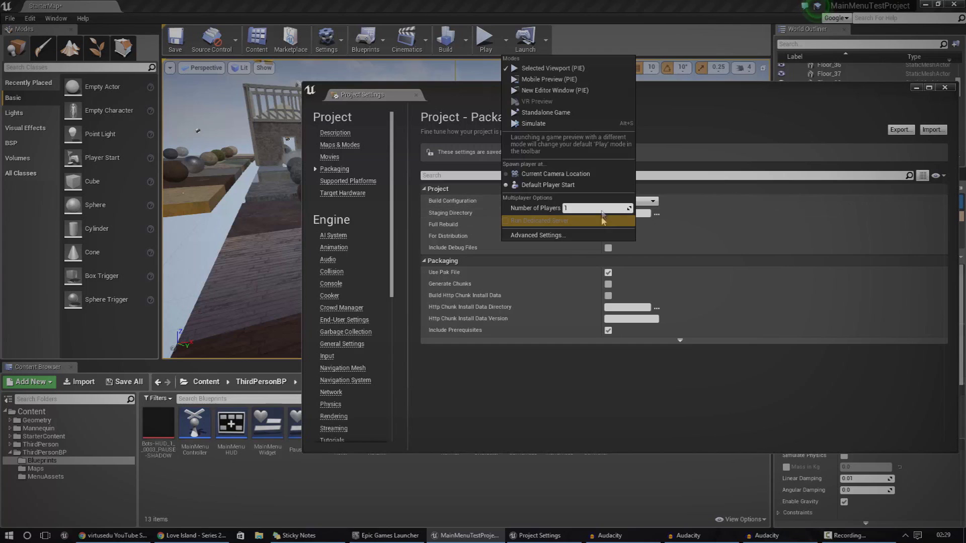
click(657, 112)
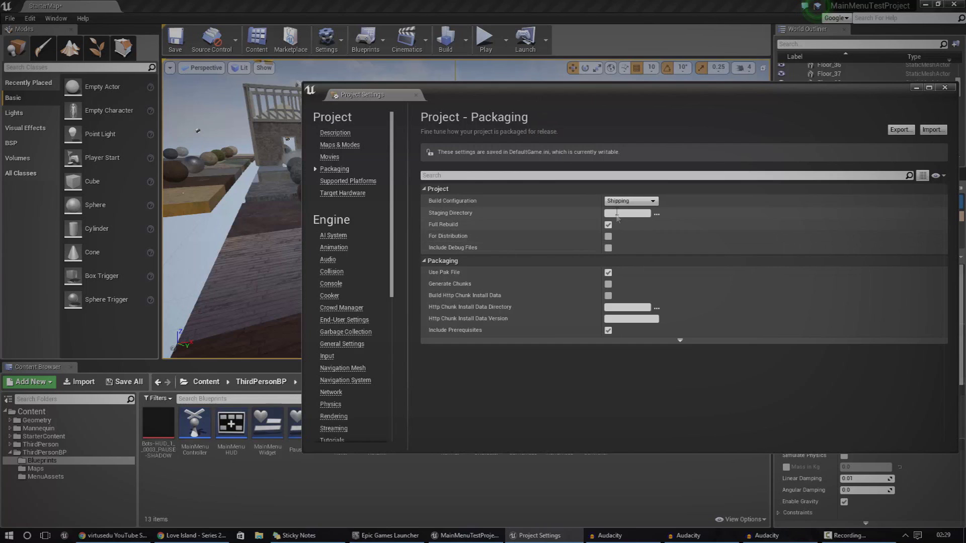
click(623, 200)
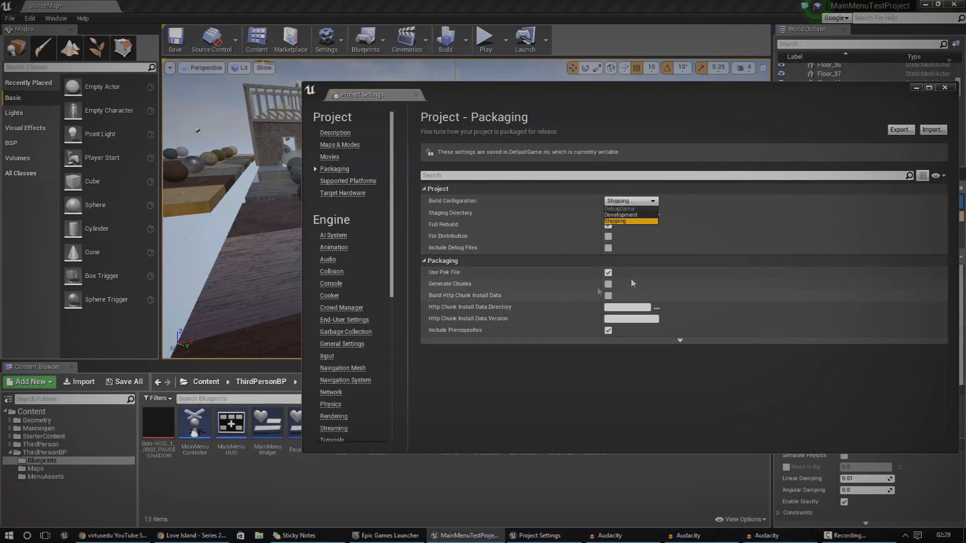
click(576, 399)
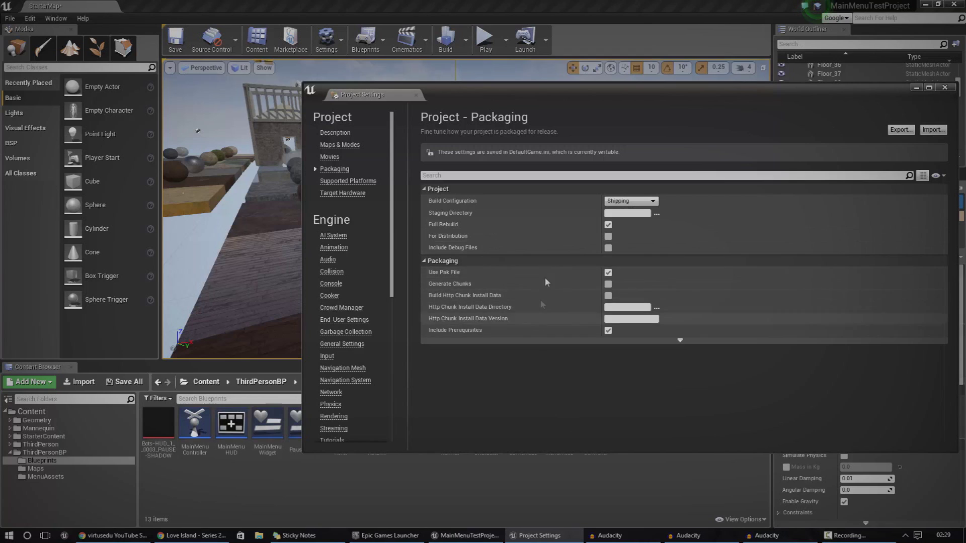
Move through Movies and Maps & Modes to the Description page and scroll its fields.
click(333, 160)
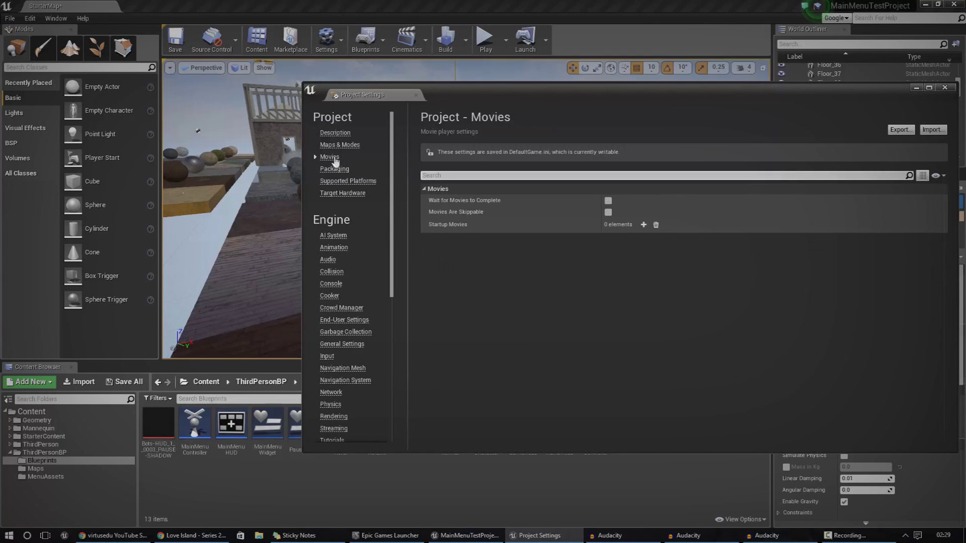
click(341, 144)
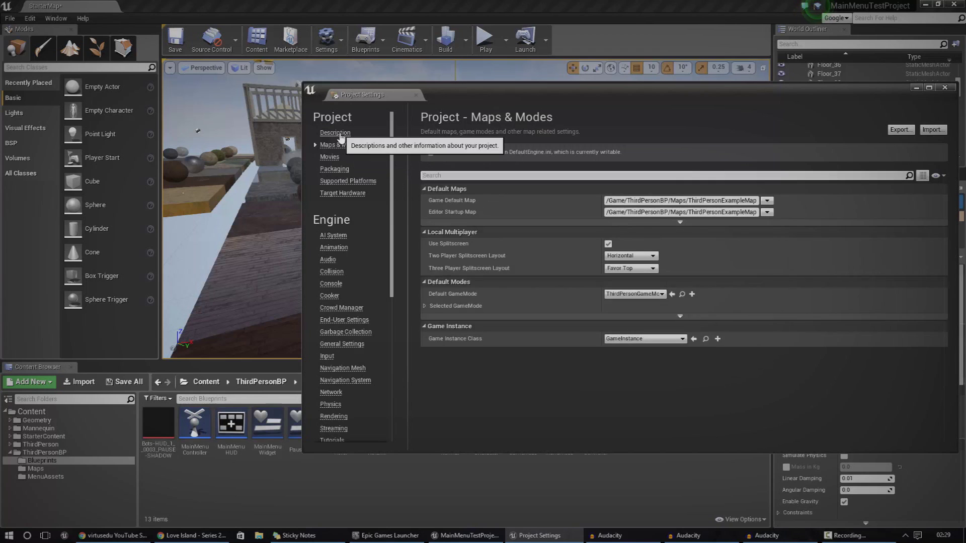
click(337, 133)
click(341, 143)
click(340, 134)
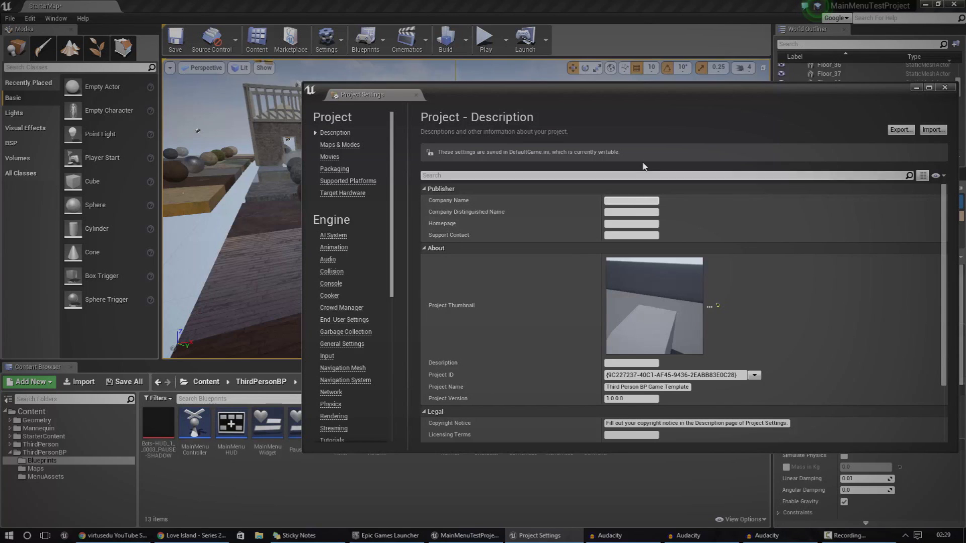
scroll(558, 286, down, 2)
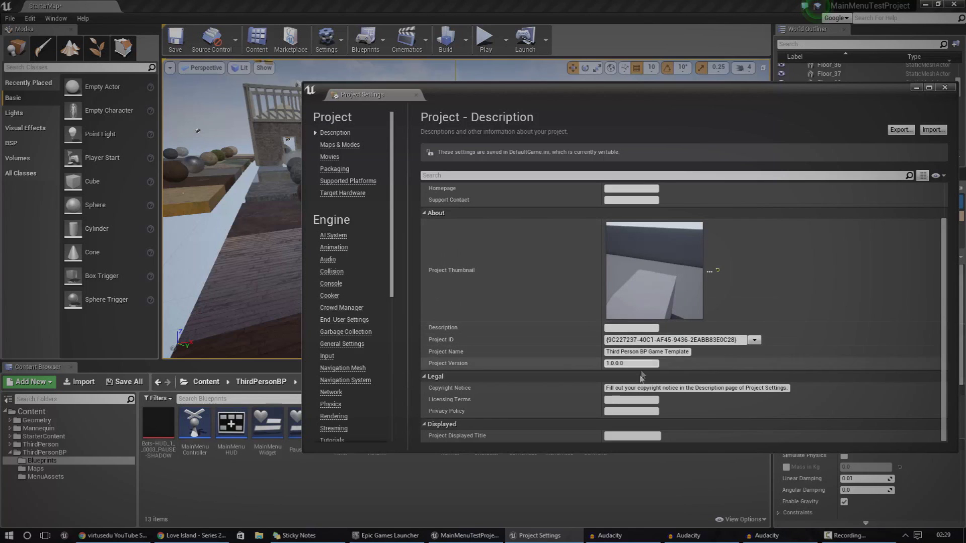
scroll(630, 352, up, 2)
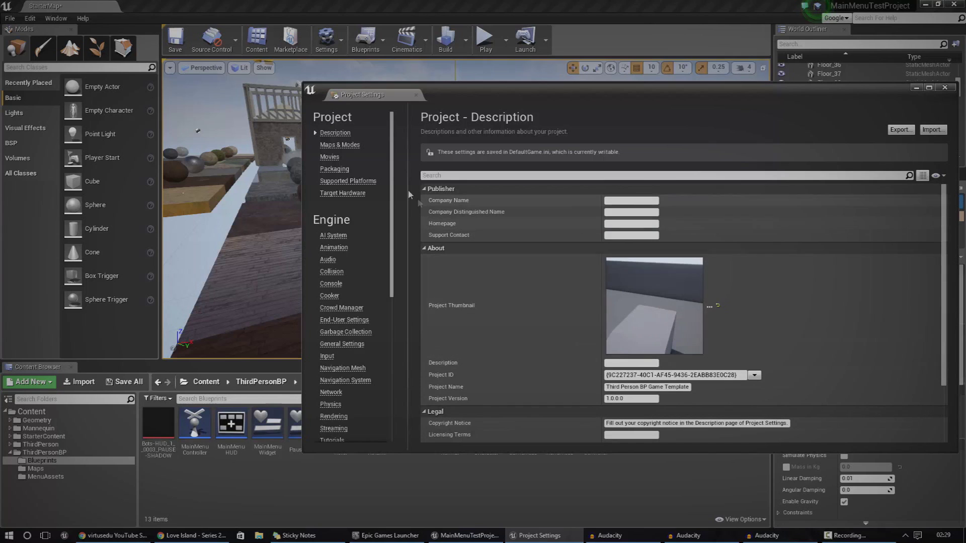
Inspect the Game Default Map list, keep ThirdPersonExampleMap, and expand the game mode settings.
click(355, 145)
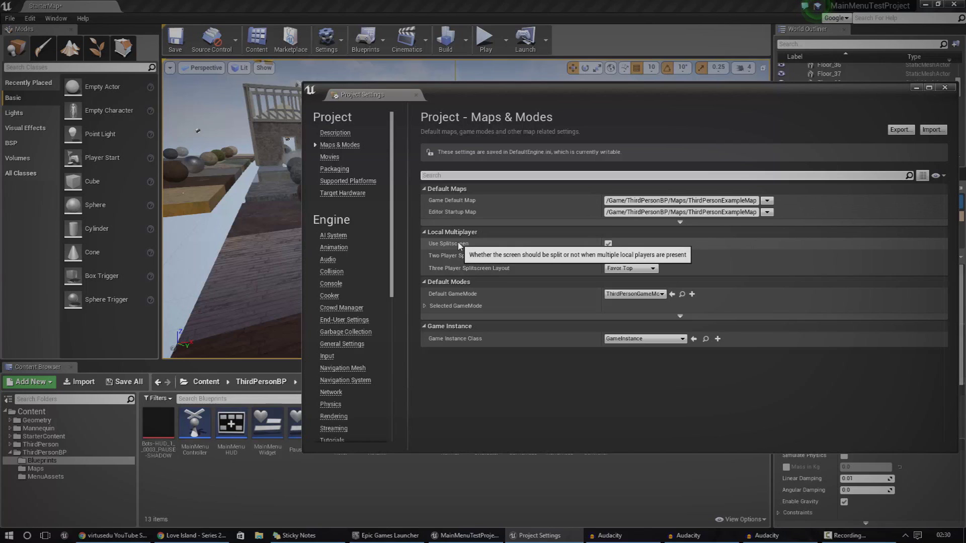
click(766, 200)
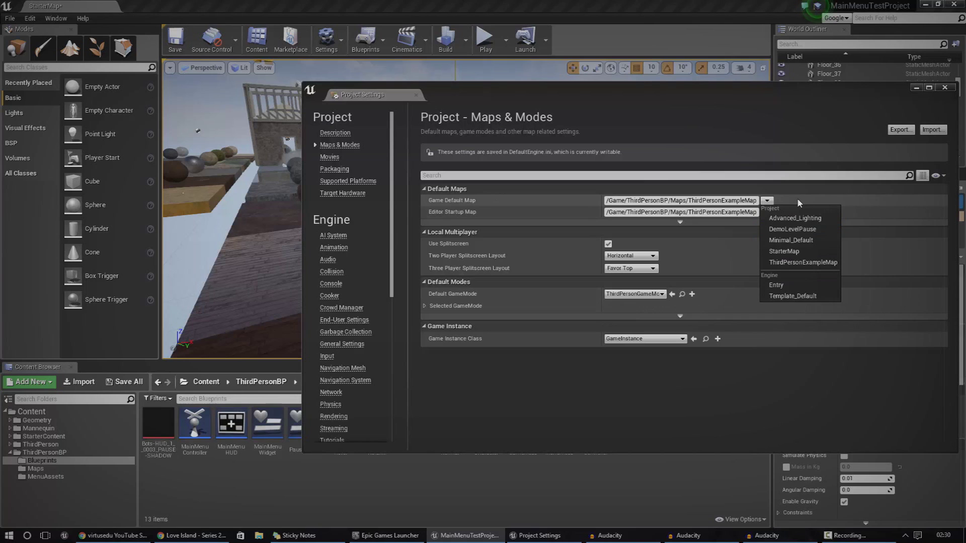
click(702, 101)
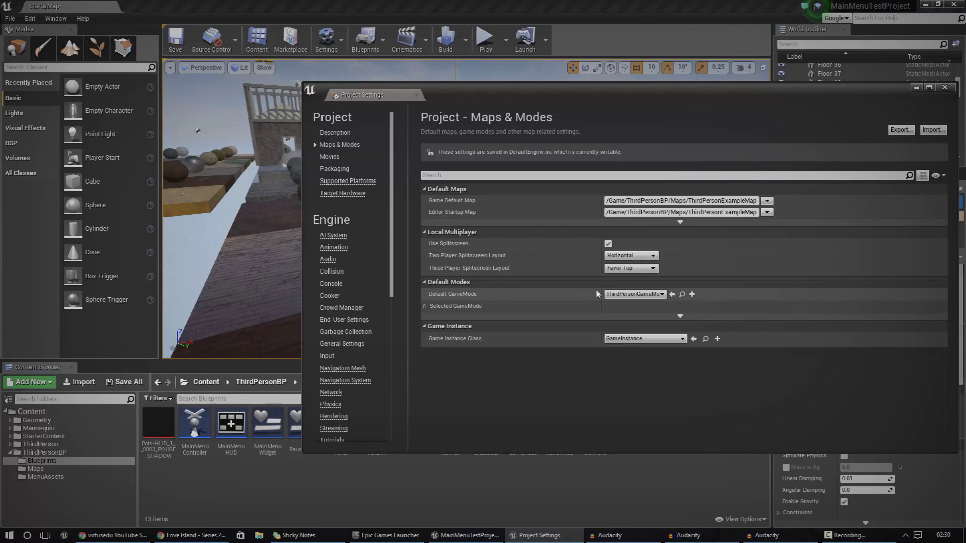
click(425, 305)
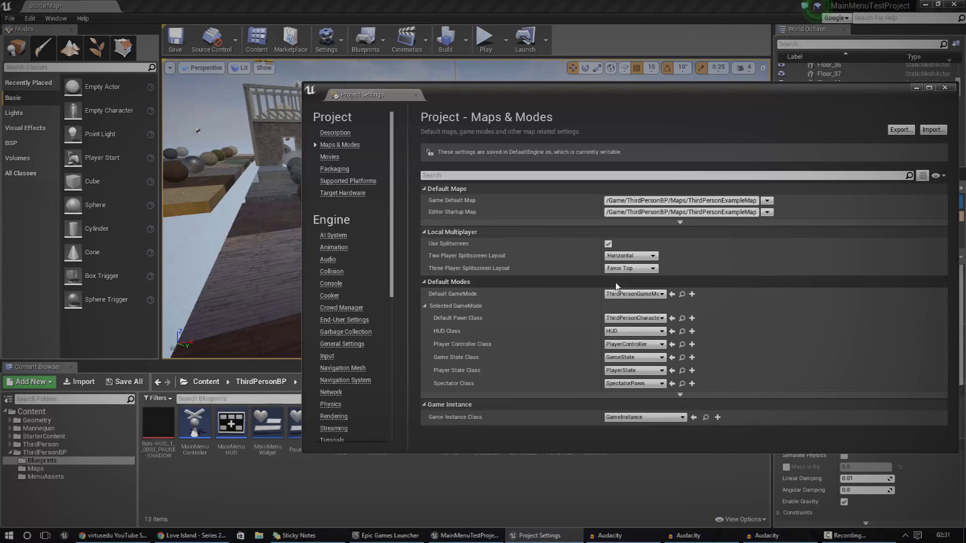
Keep ThirdPersonGameMode as the default game mode, then go back to the Packaging page.
click(645, 301)
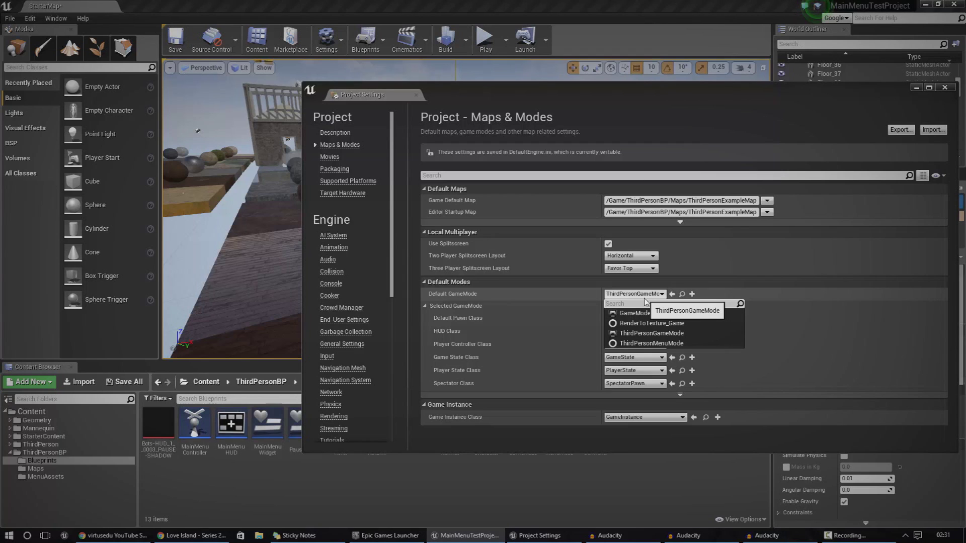
click(644, 298)
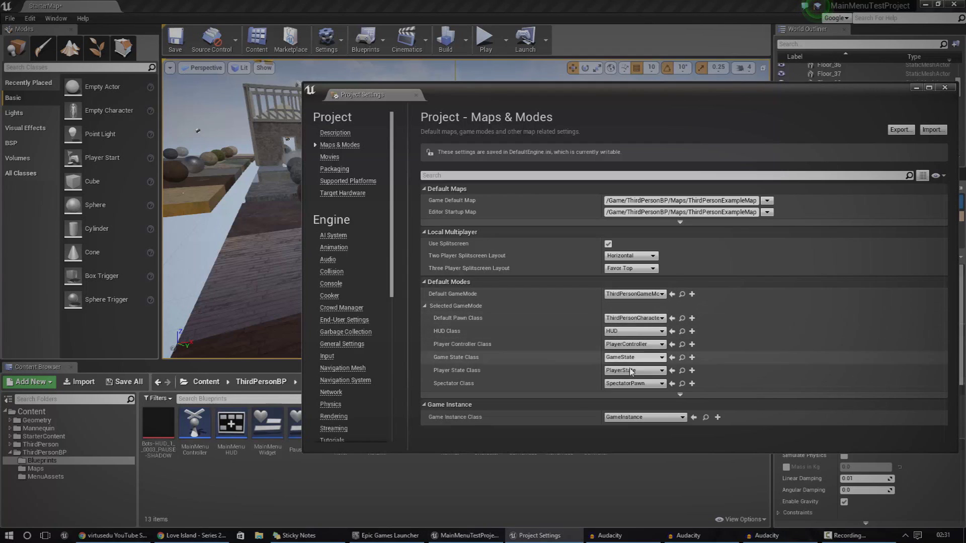
click(634, 294)
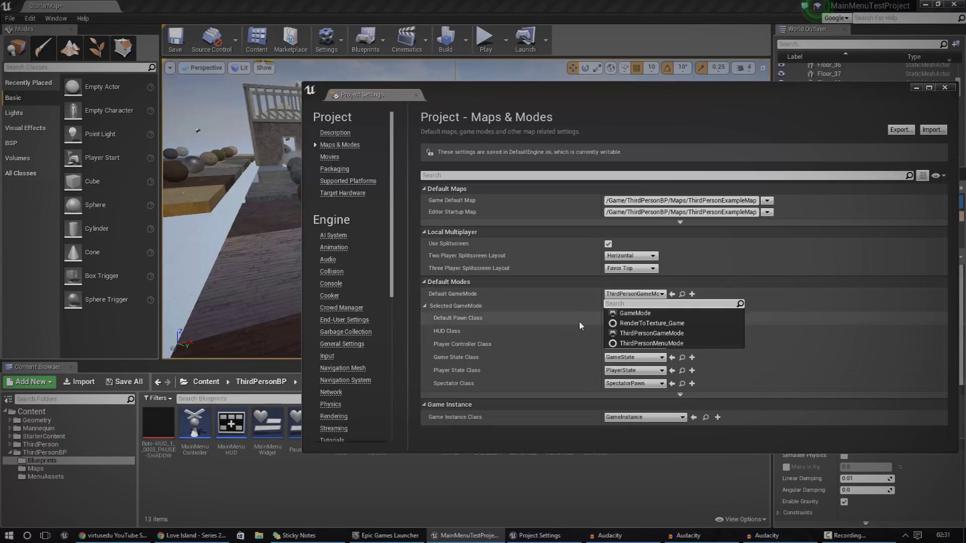
click(421, 325)
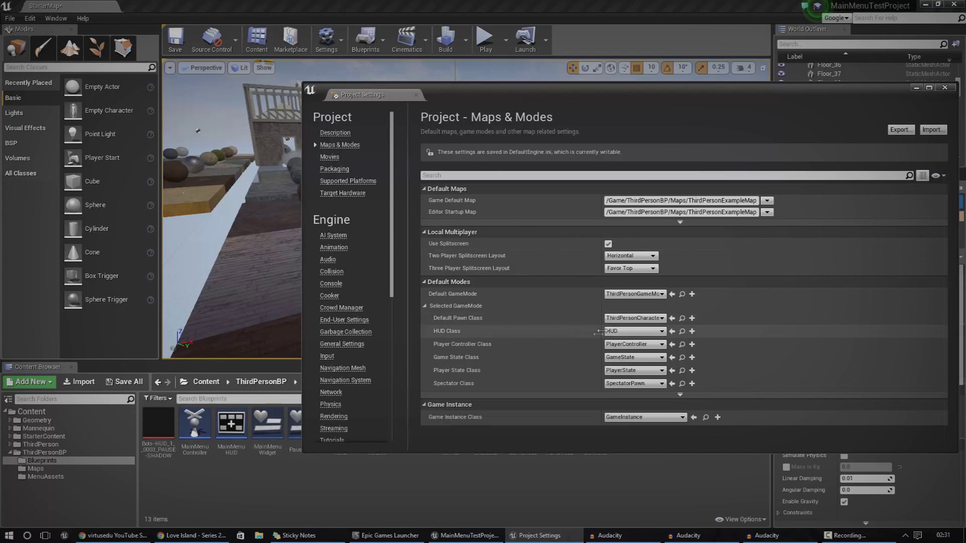
click(348, 180)
click(342, 169)
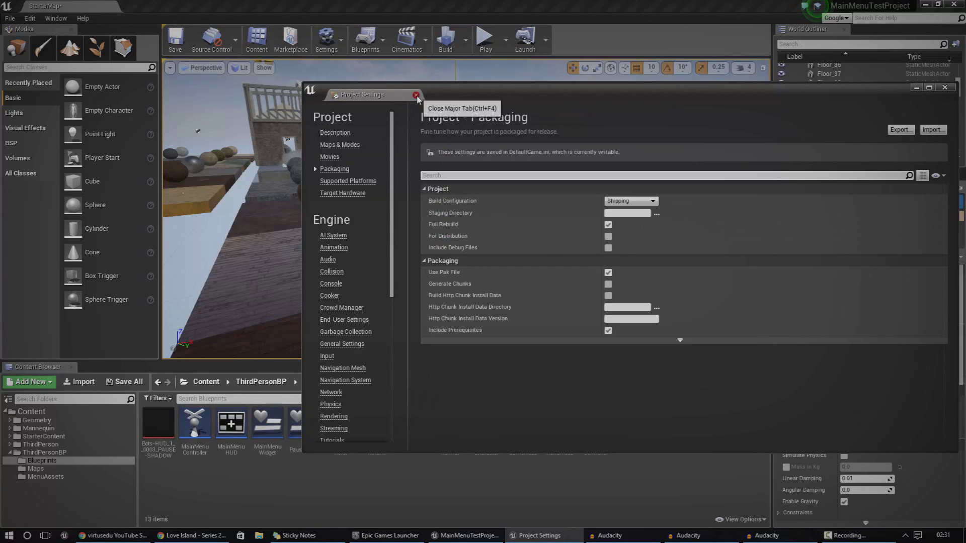
Close Project Settings and bring up the Package Project > Windows 32-bit and 64-bit targets.
click(416, 95)
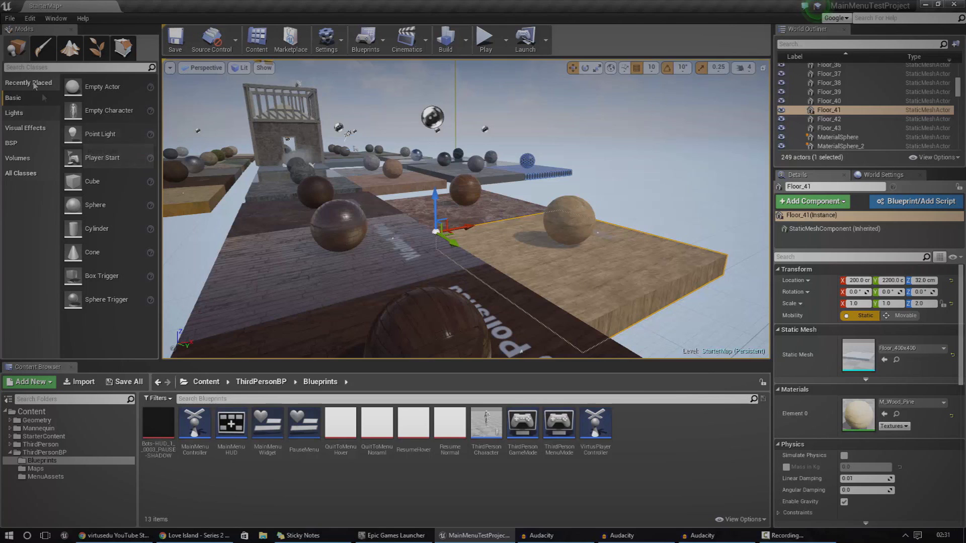
click(9, 19)
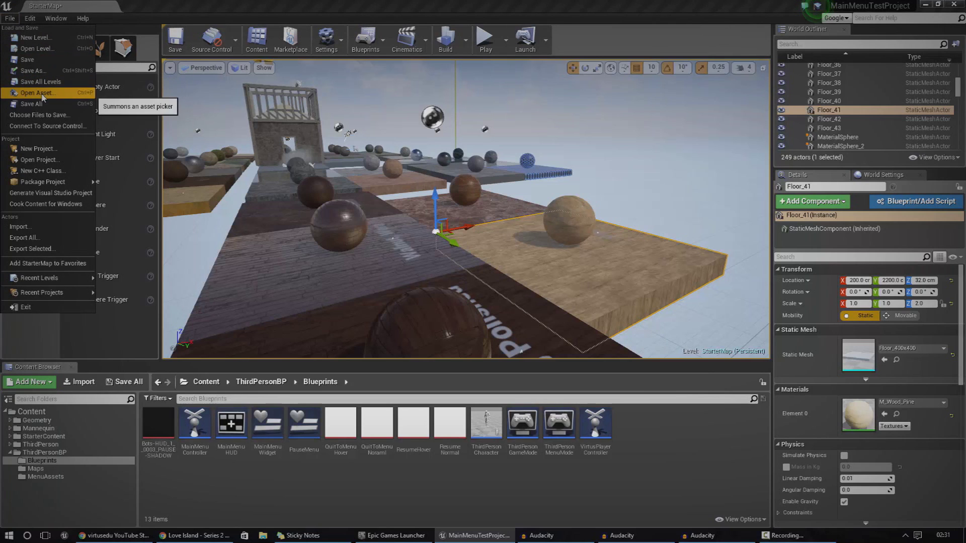
mouse_move(60, 184)
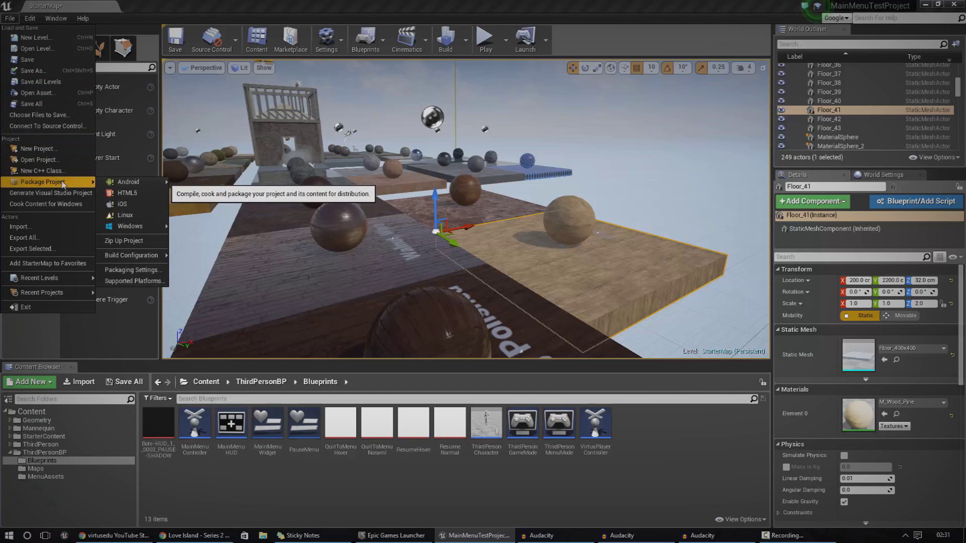
mouse_move(115, 186)
mouse_move(143, 228)
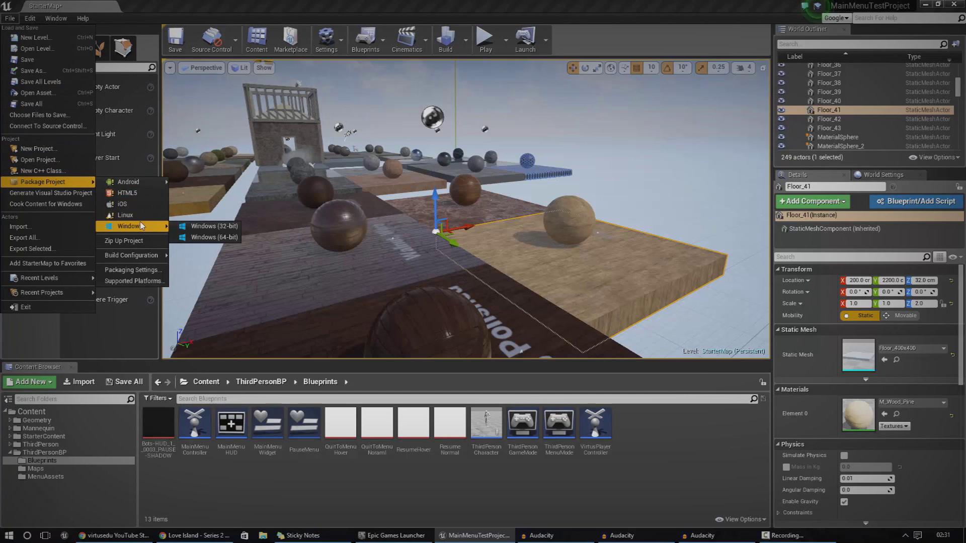